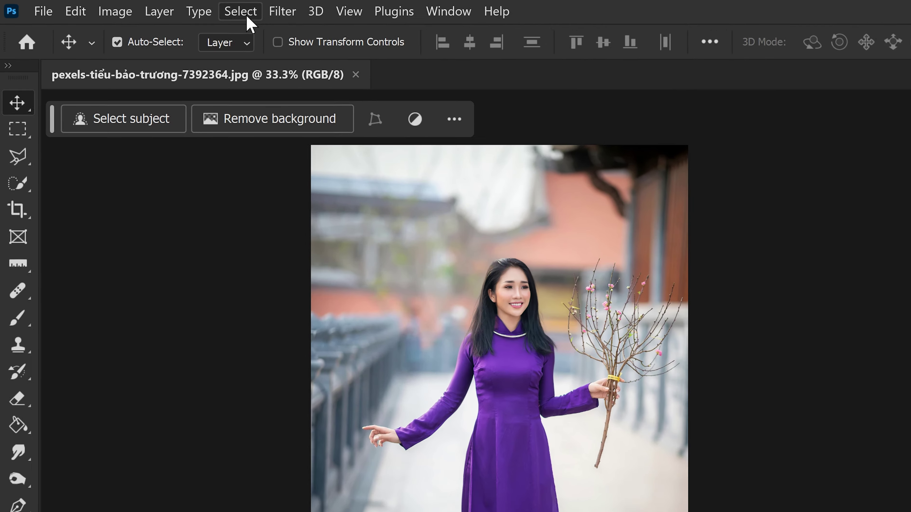
Make an automatic Subject selection, and narrow it to only the purple dress with the Quick Selection Tool
click(168, 9)
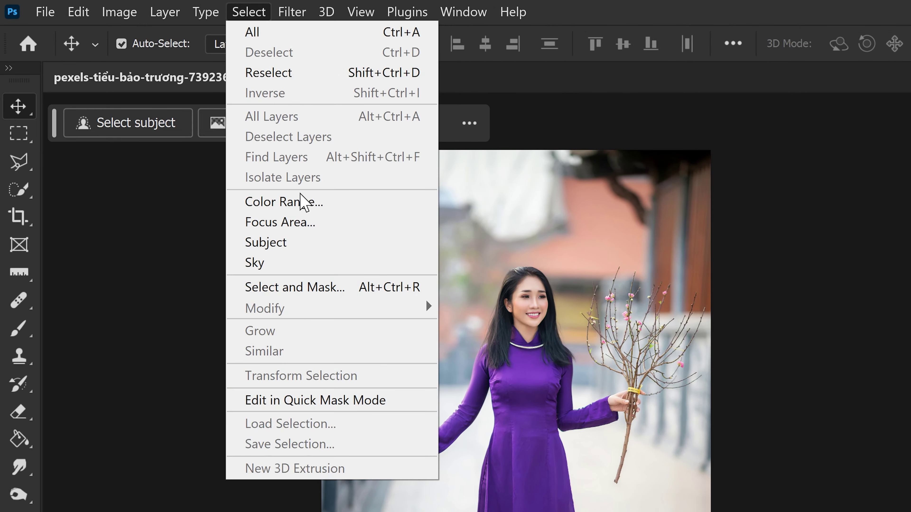
click(301, 244)
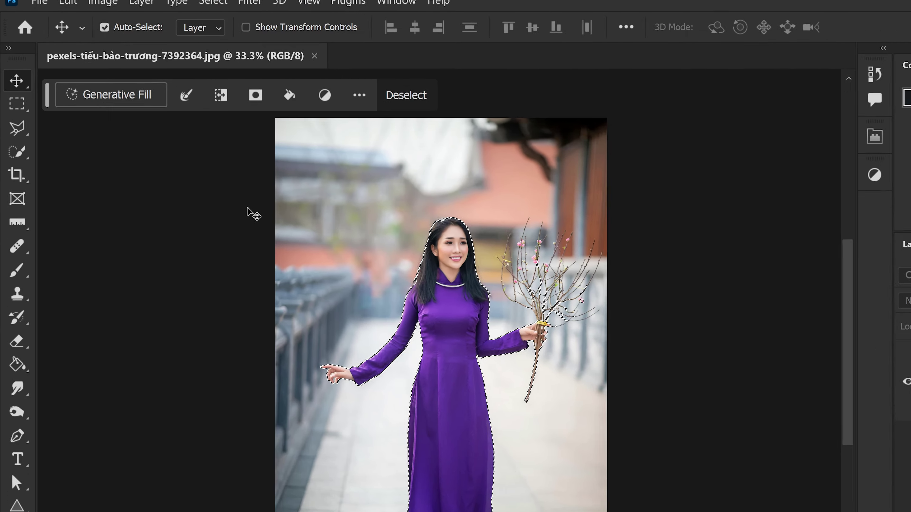
click(19, 154)
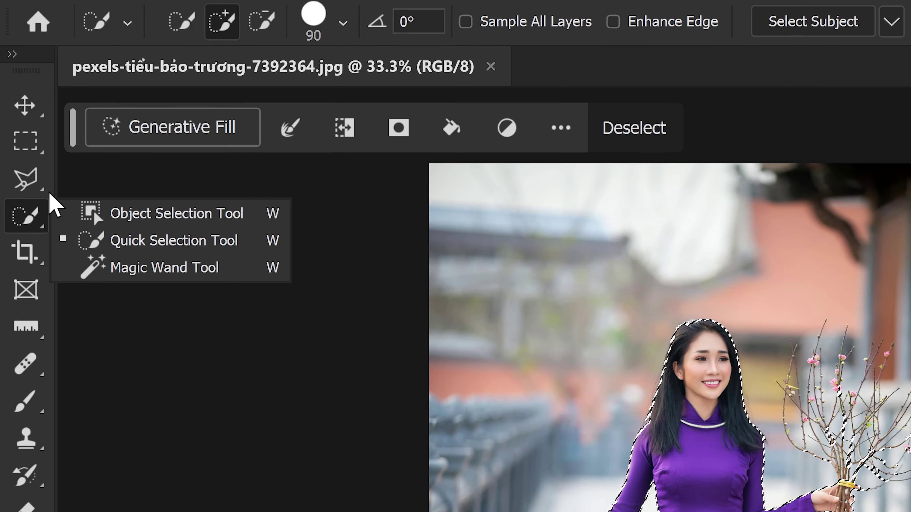
click(181, 239)
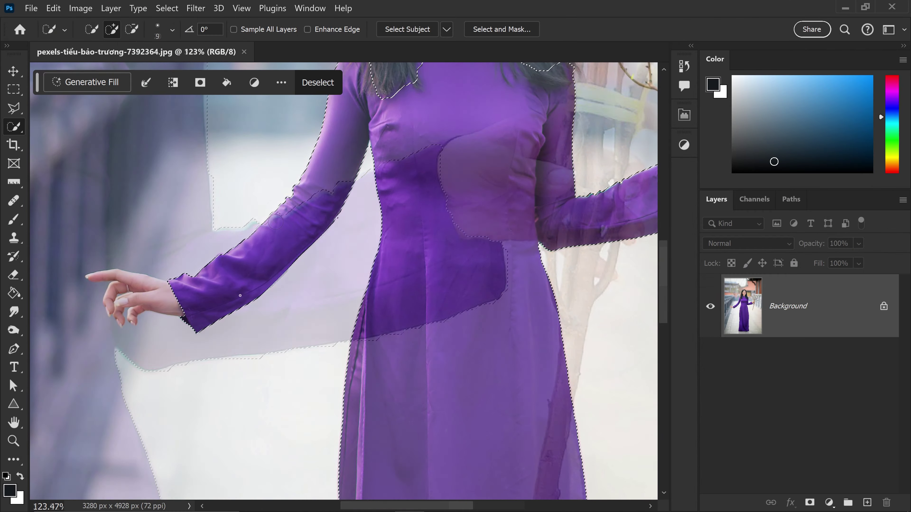
scroll(289, 256, down, 5)
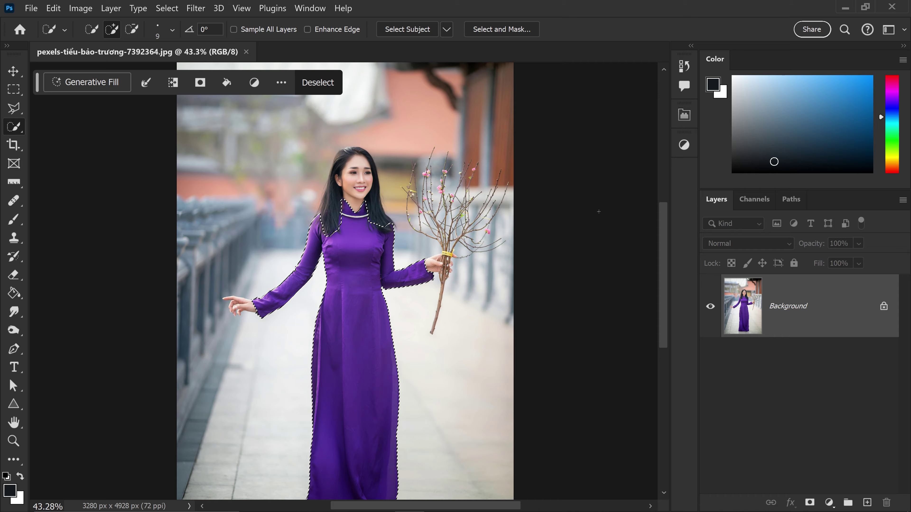
Add a Hue/Saturation adjustment layer from the dress selection and sample the dress fabric on the image to target the Blues range
click(685, 146)
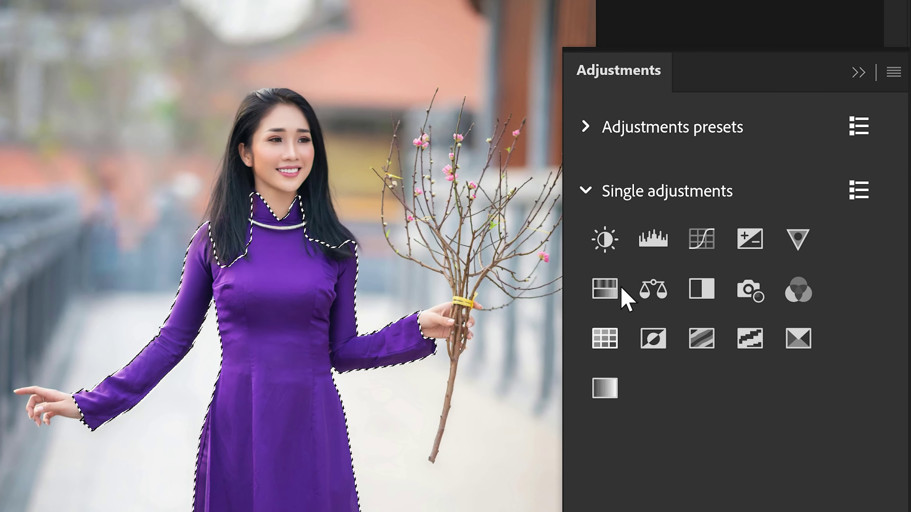
click(606, 291)
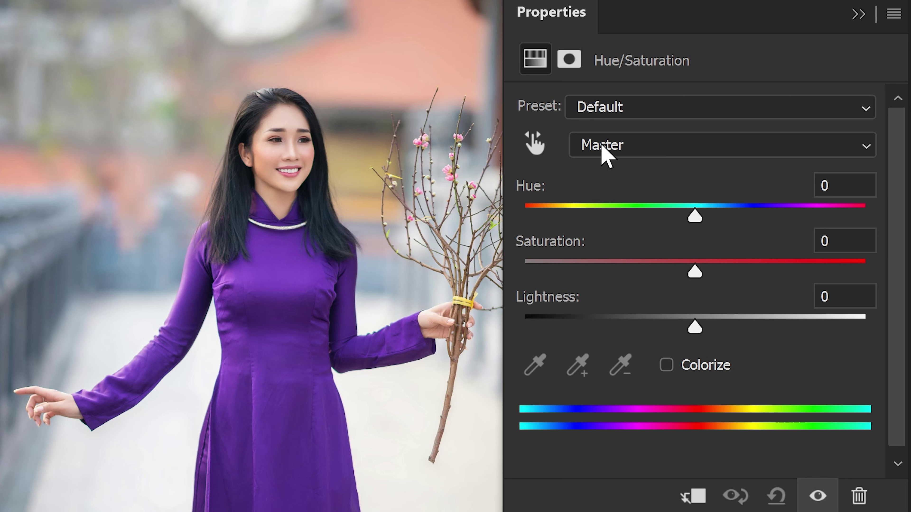
click(535, 144)
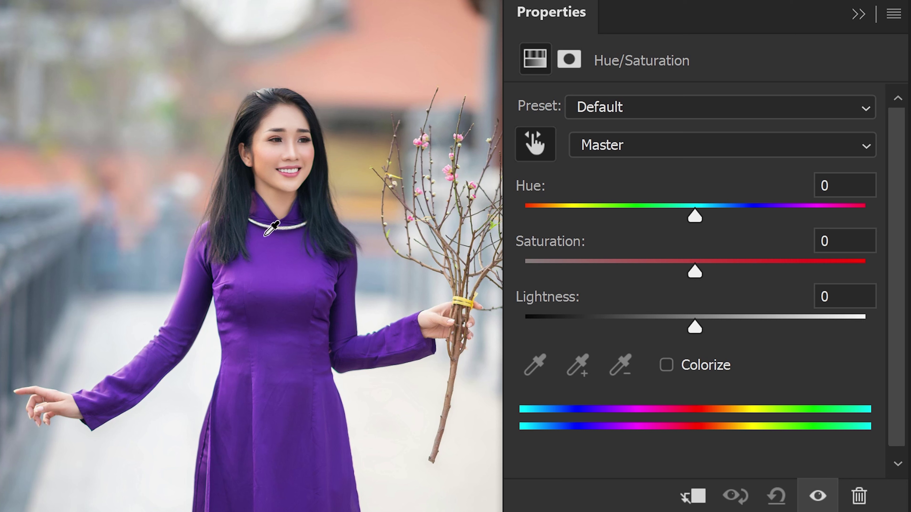
click(281, 278)
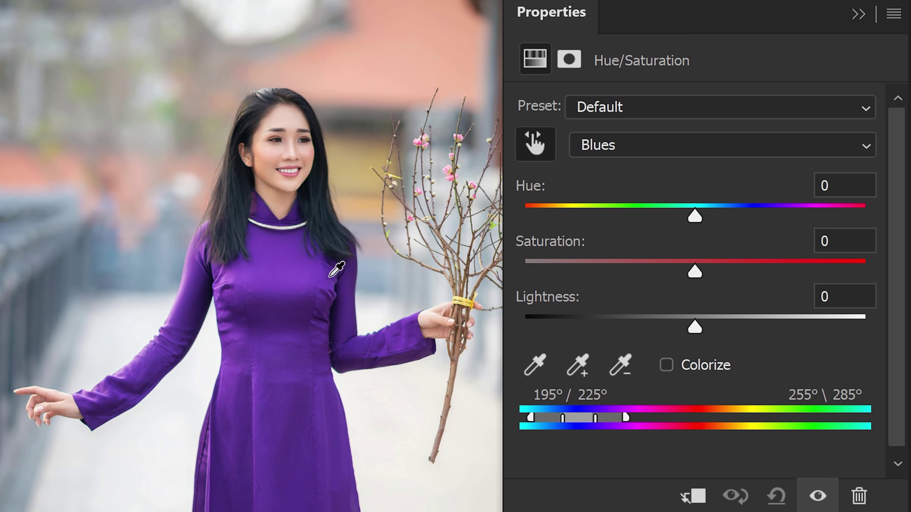
Widen the Blues range to 280°\320° by extending its outer limit and adding several samples from the purple dress
drag(898, 262, 898, 274)
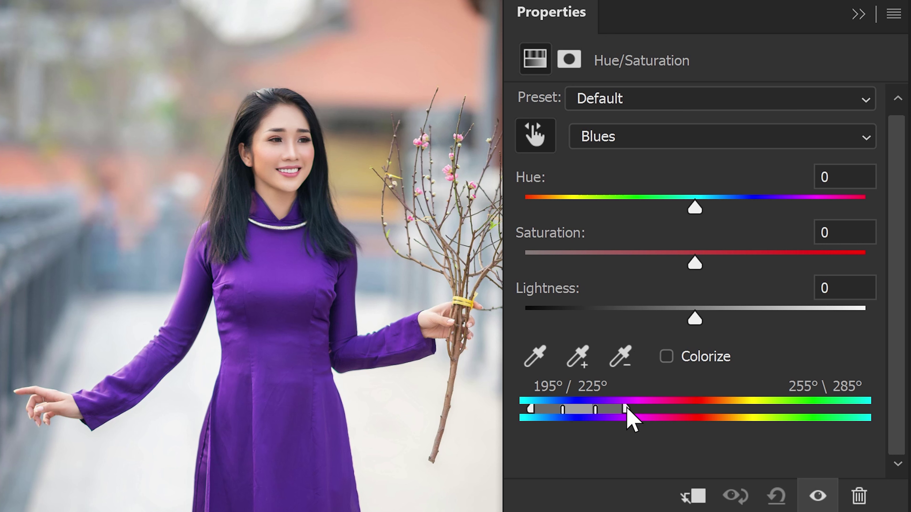
drag(627, 408, 636, 409)
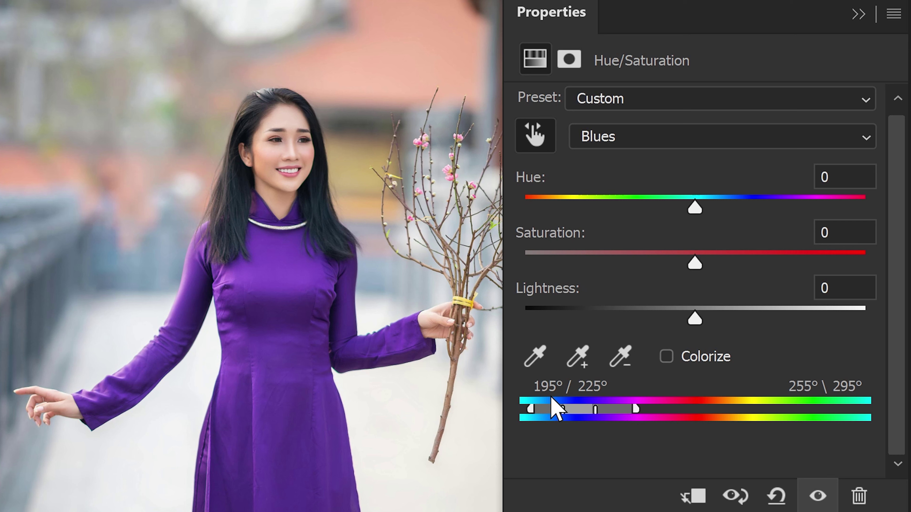
click(578, 355)
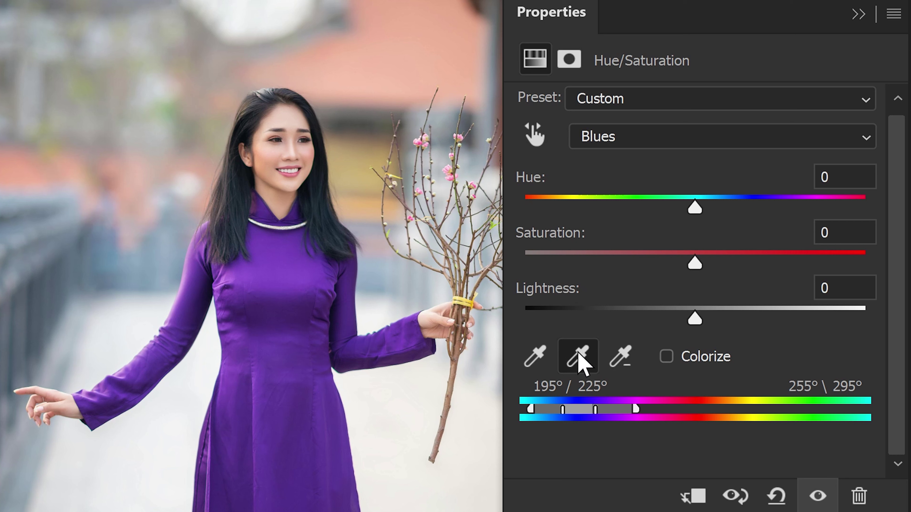
click(272, 311)
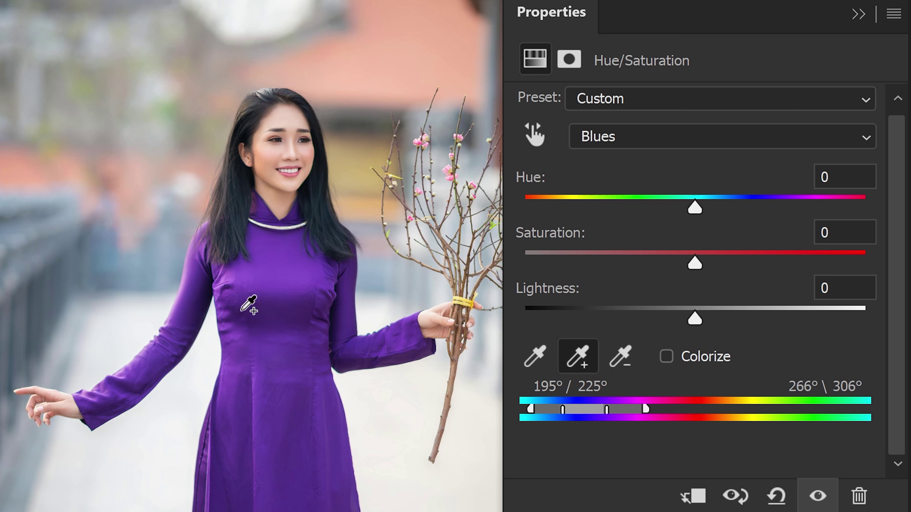
click(205, 281)
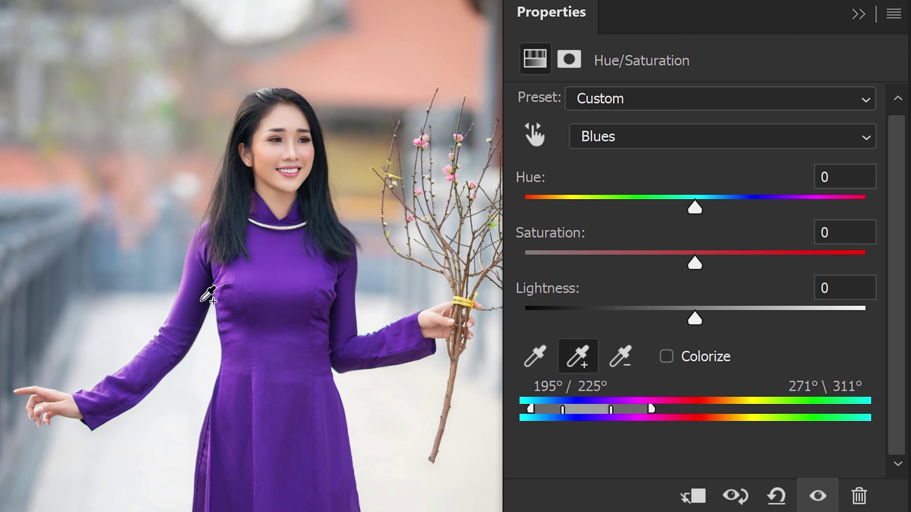
click(182, 301)
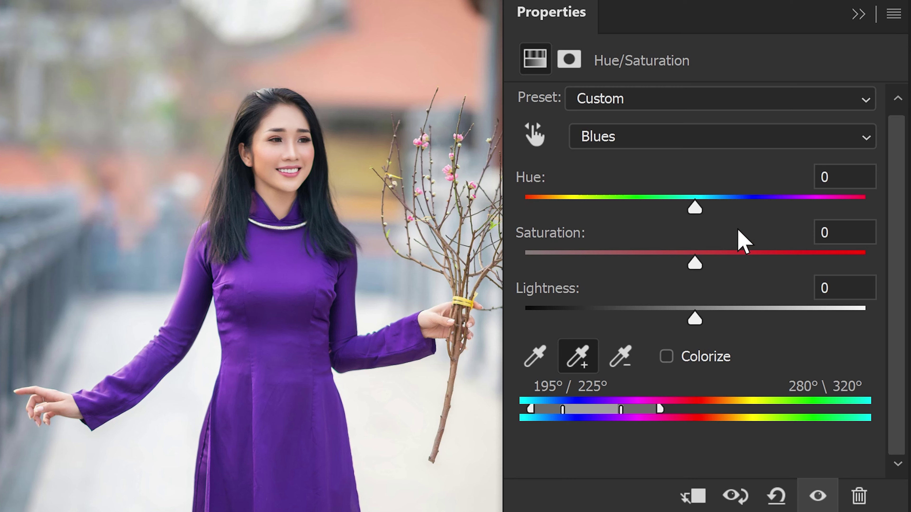
Recolour the dress red with Hue +96 and Saturation +8, leaving Lightness at 0, and collapse the adjustment's properties
drag(695, 208, 803, 211)
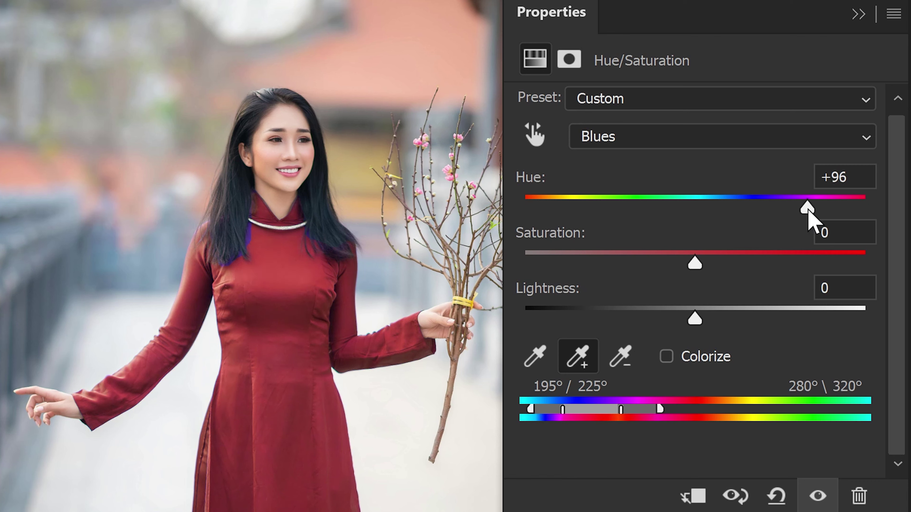
mouse_move(697, 274)
mouse_down()
mouse_move(596, 269)
mouse_move(767, 273)
mouse_move(726, 264)
mouse_move(488, 267)
mouse_move(650, 260)
mouse_move(721, 269)
mouse_move(695, 263)
mouse_up()
drag(695, 317, 763, 316)
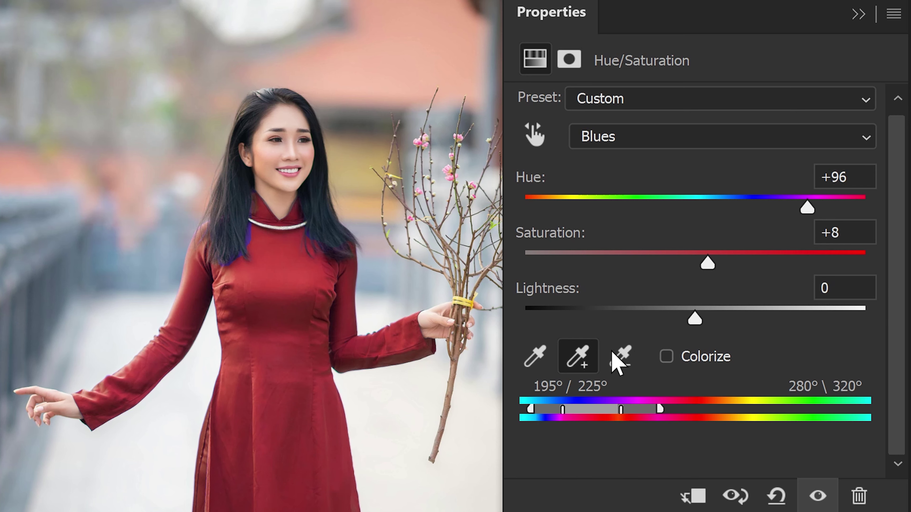
click(617, 361)
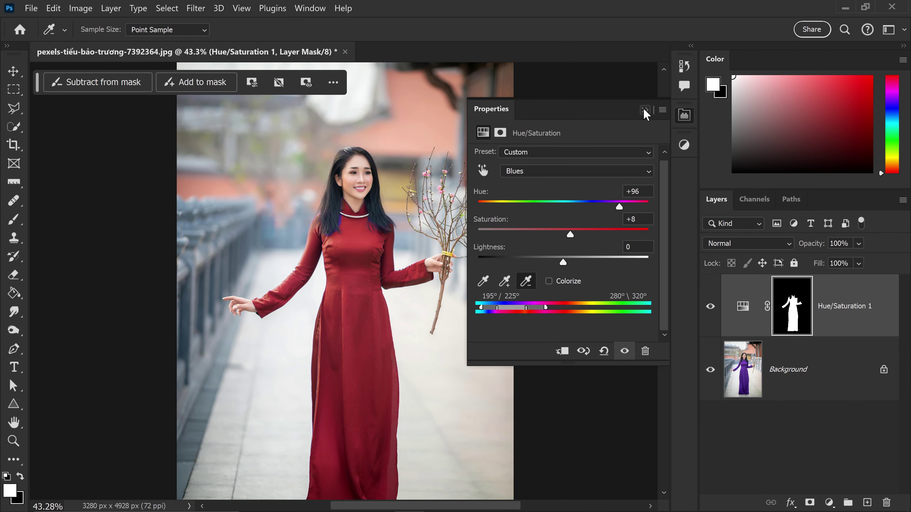
click(647, 105)
Switch to the Brush tool and reduce its size to 100 px for retouching the mask around the hair and collar
scroll(405, 241, up, 5)
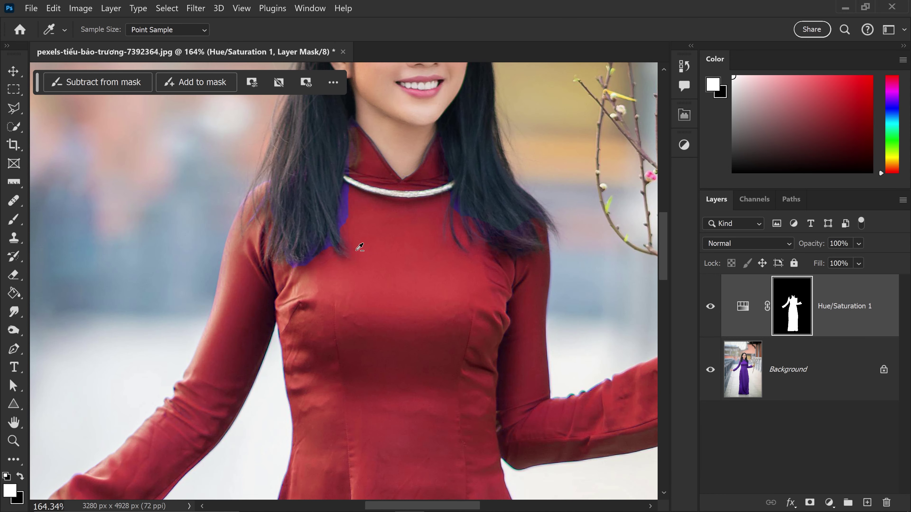
scroll(463, 276, up, 1)
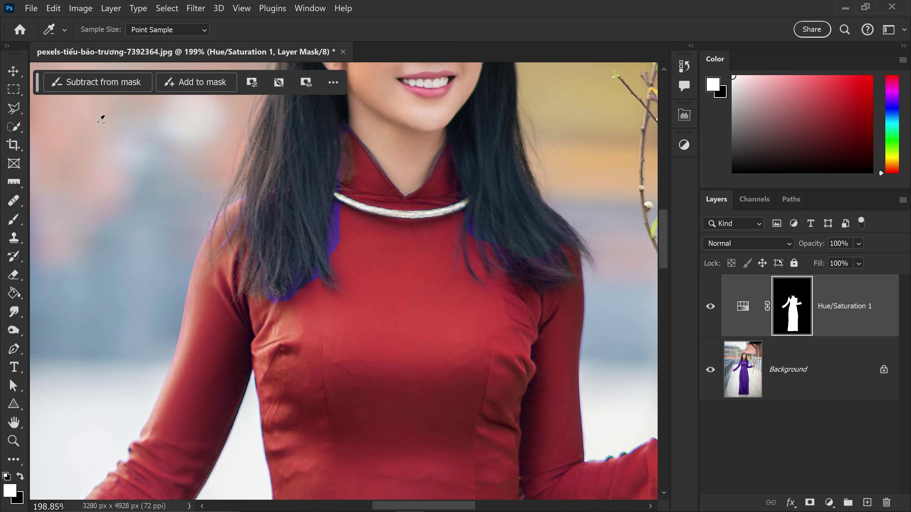
click(22, 76)
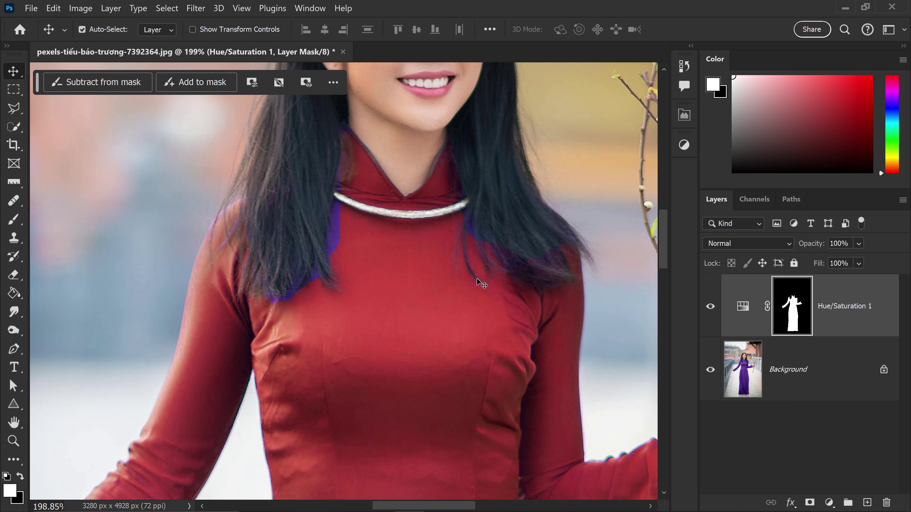
key(b)
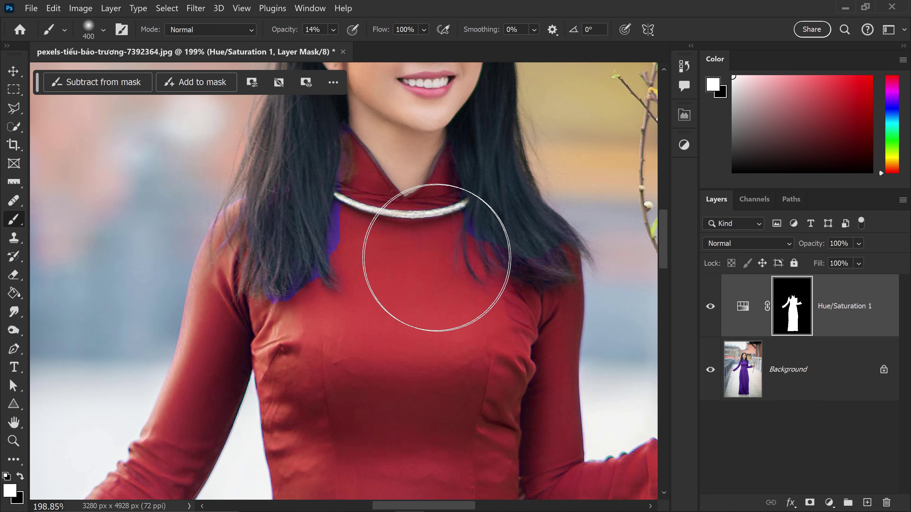
key(bracketleft)
key(bracketleft)
key(bracketleft)
key(bracketleft)
key(bracketleft)
key(bracketleft)
key(bracketleft)
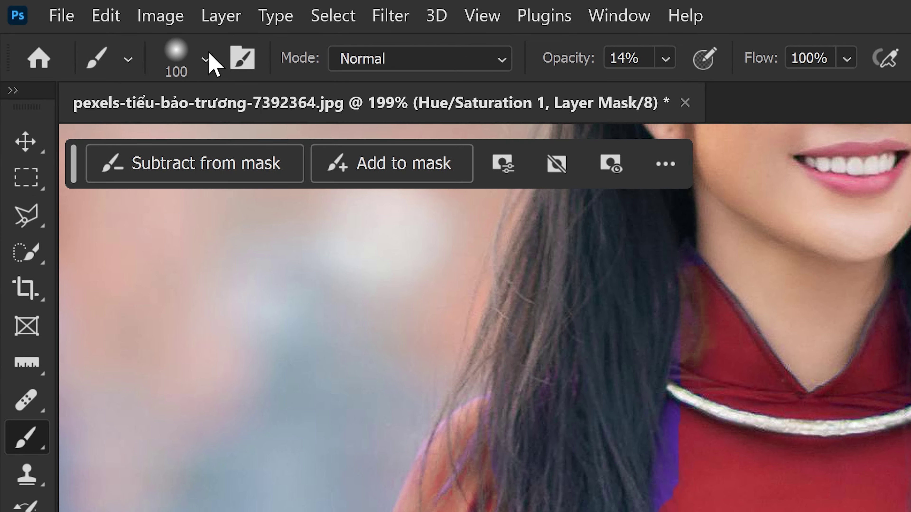
Set the soft brush's opacity to 50%, and show the Hue/Saturation layer mask on its own before returning to the image
click(104, 30)
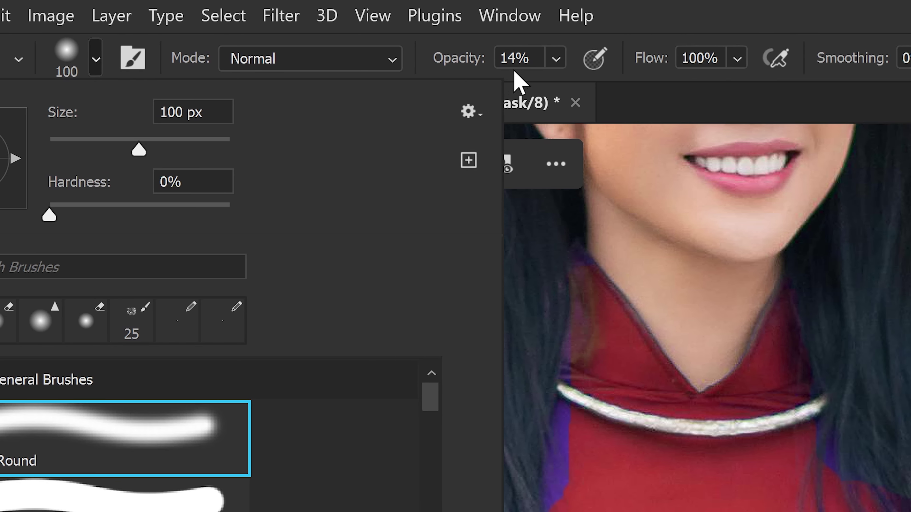
click(665, 59)
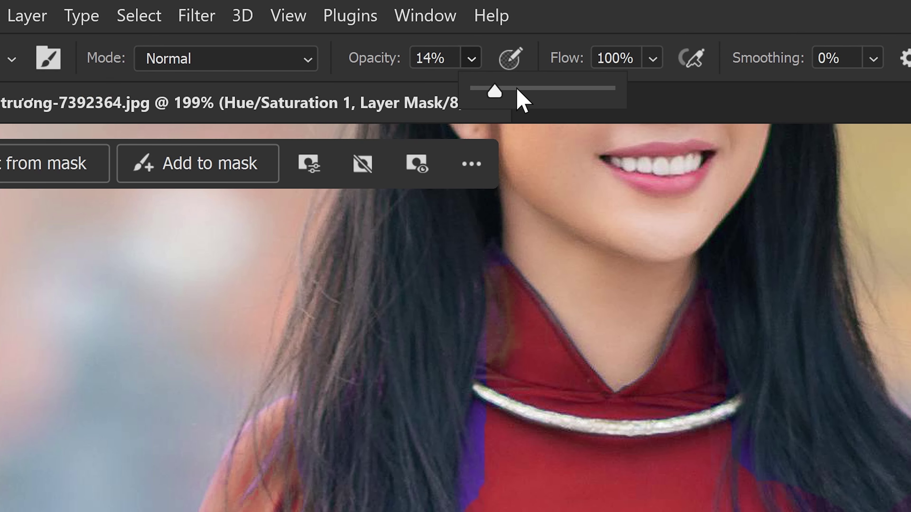
drag(712, 95, 742, 101)
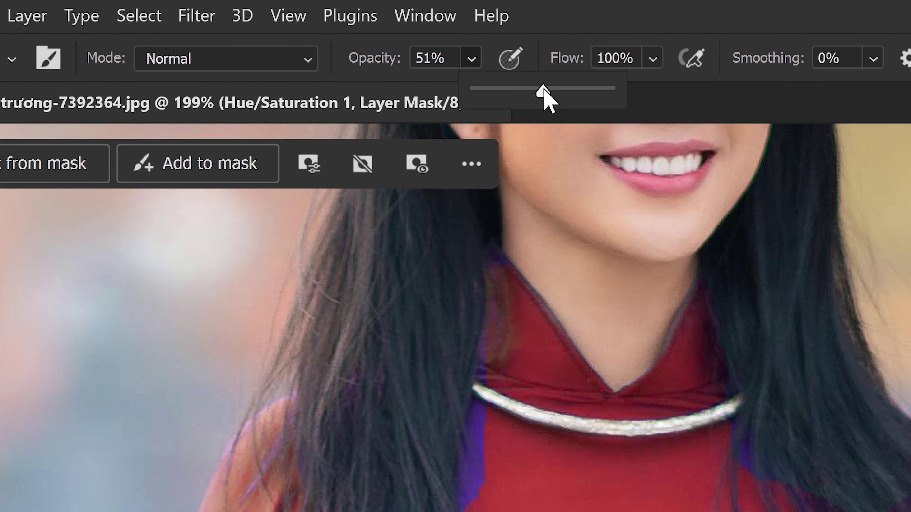
click(818, 29)
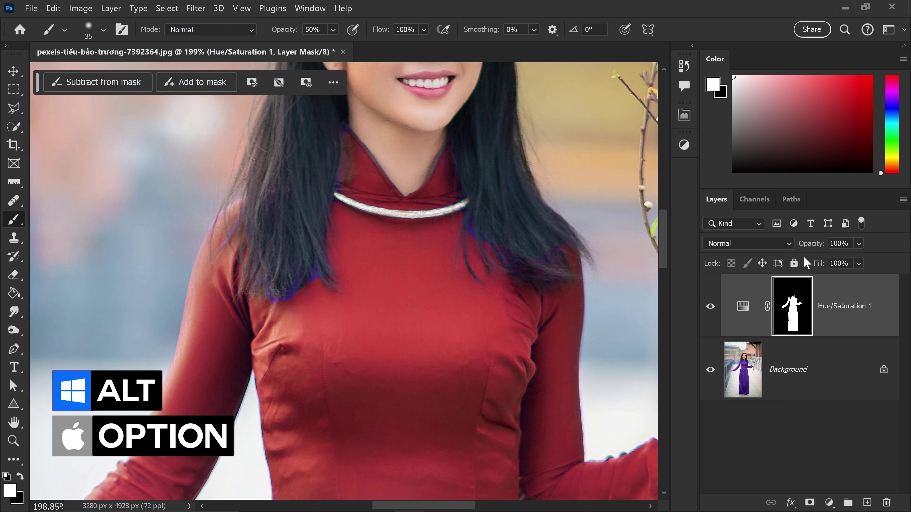
alt+click(793, 304)
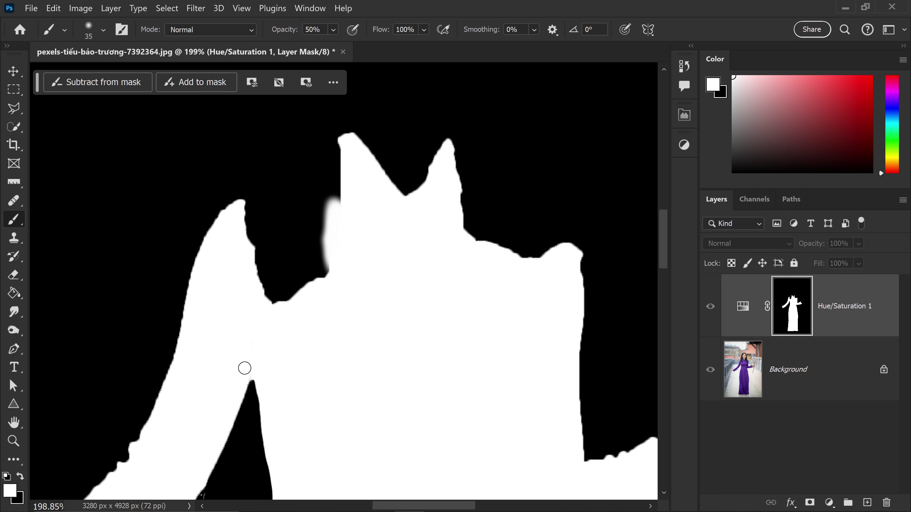
alt+click(792, 298)
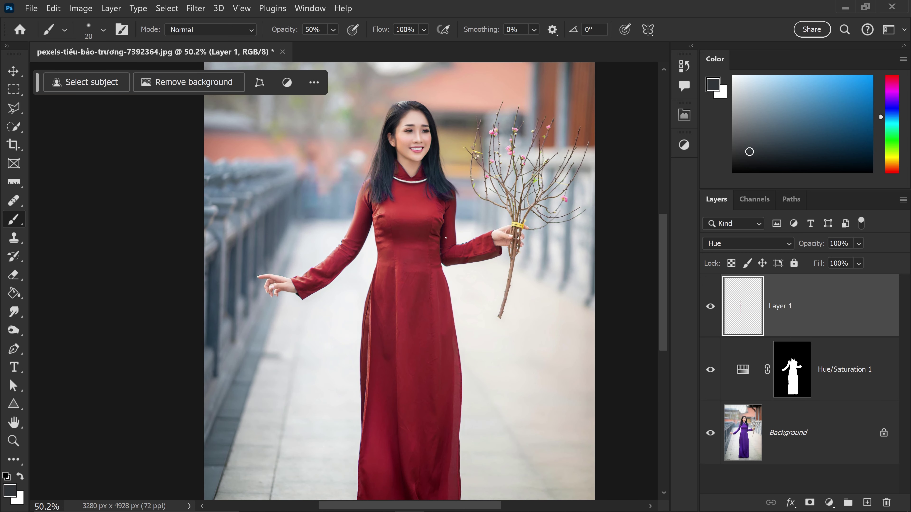
Add a new empty layer above Layer 1 for the hair correction and set its blend mode to Color
scroll(439, 223, up, 6)
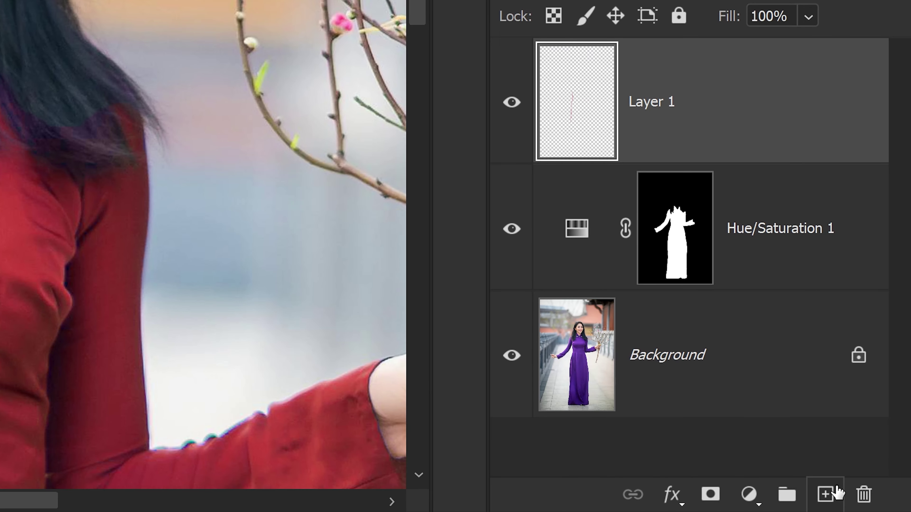
click(837, 493)
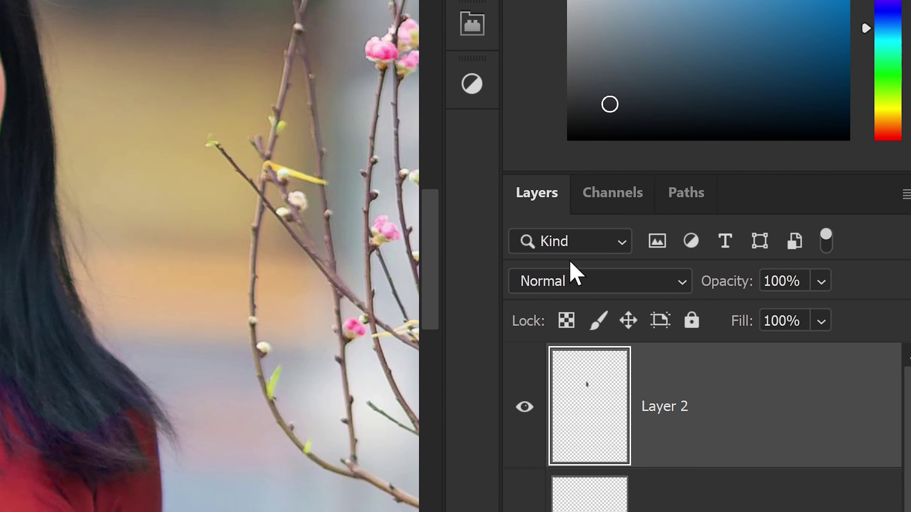
click(573, 282)
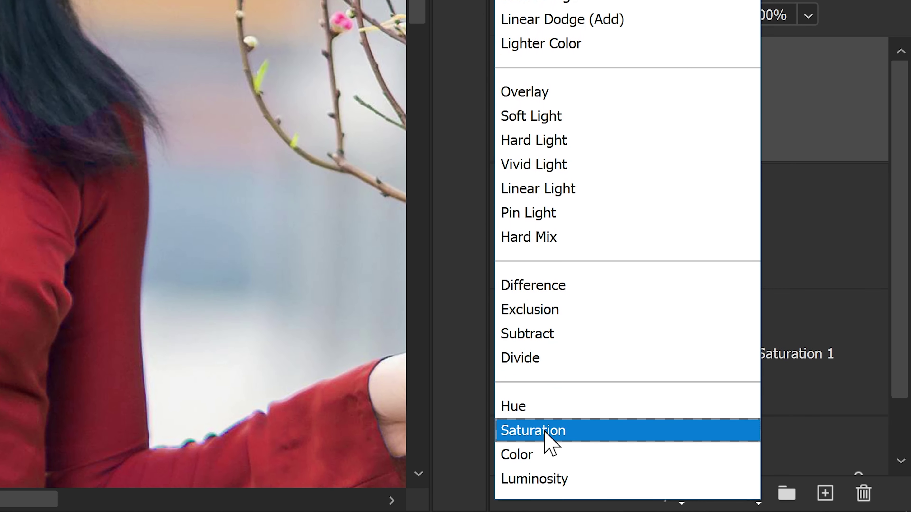
click(520, 458)
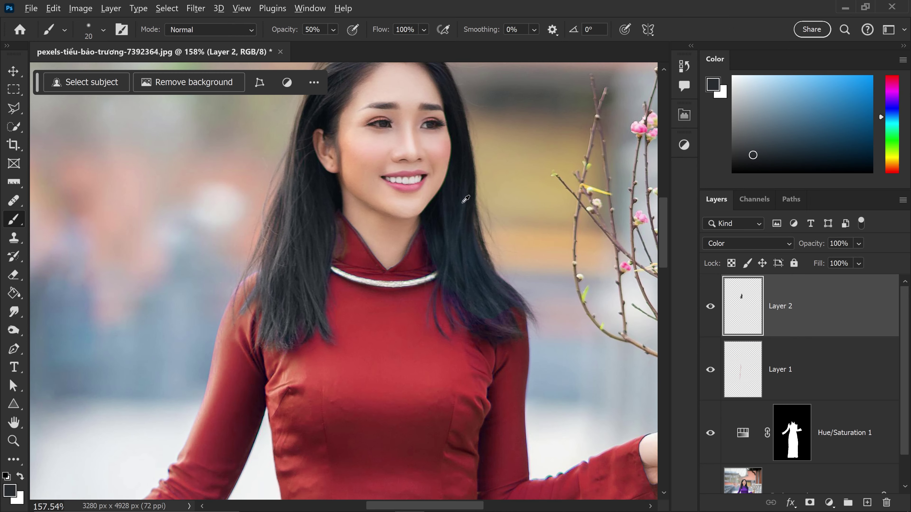
Sample the dark hair colour and paint over the purple-tinted hair ends with an enlarged brush, reducing the brush size for the finer areas
alt+click(462, 187)
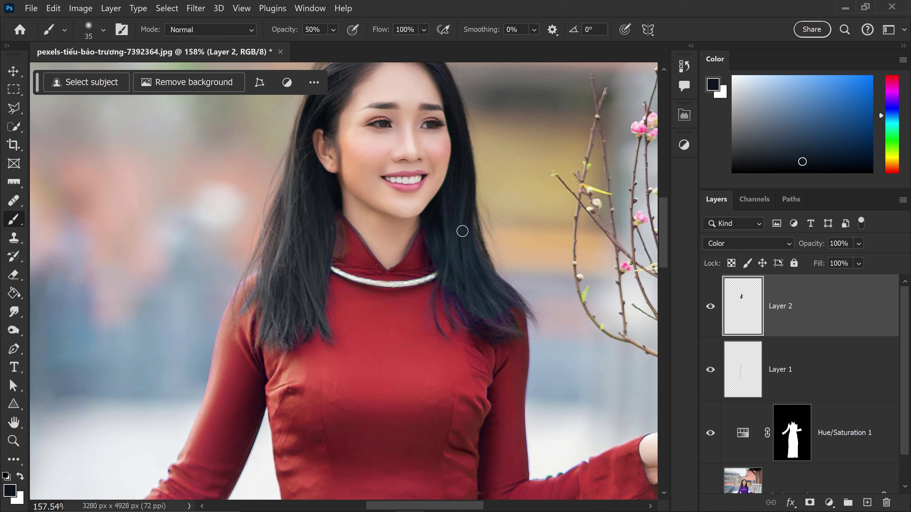
key(])
key(])
key(])
key(])
mouse_move(452, 263)
mouse_down()
mouse_move(453, 285)
mouse_move(458, 289)
mouse_move(465, 269)
mouse_move(490, 293)
mouse_move(500, 311)
mouse_move(488, 299)
mouse_move(487, 318)
mouse_move(506, 314)
mouse_move(492, 296)
mouse_move(461, 311)
mouse_up()
key(bracketleft)
key(bracketleft)
key(bracketleft)
Compare the recoloured dress with the original photo by hiding and showing Group 1
scroll(390, 269, down, 3)
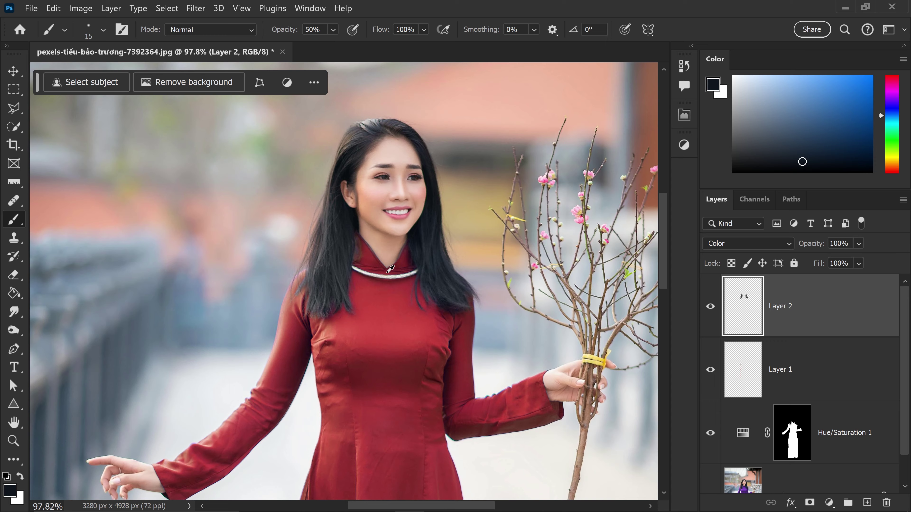
scroll(459, 286, down, 1)
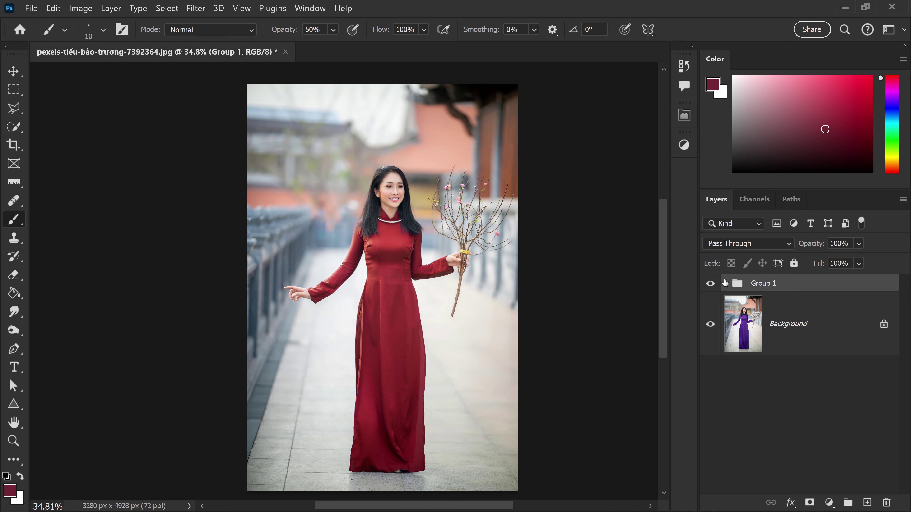
click(711, 283)
click(712, 284)
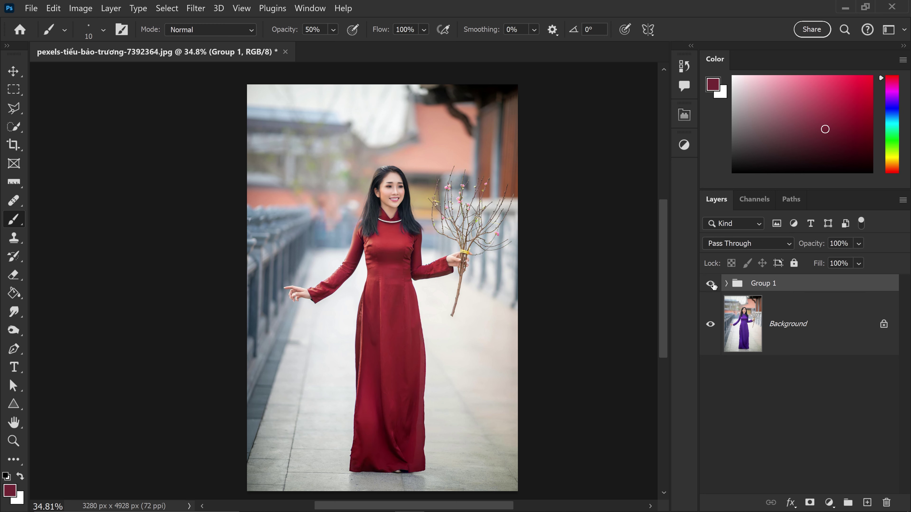